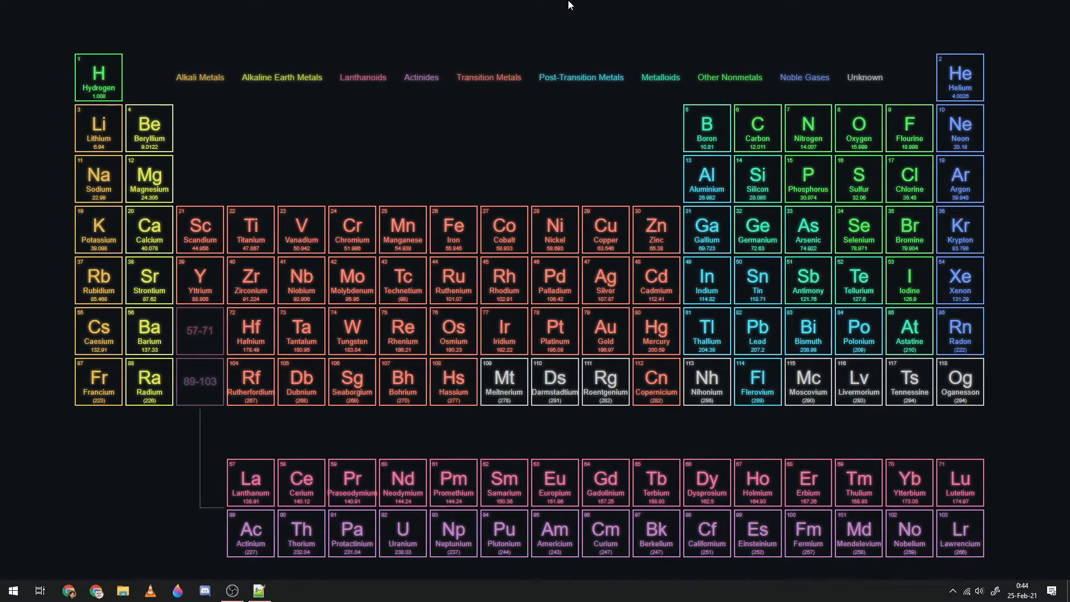
right_click(355, 119)
left_click(394, 151)
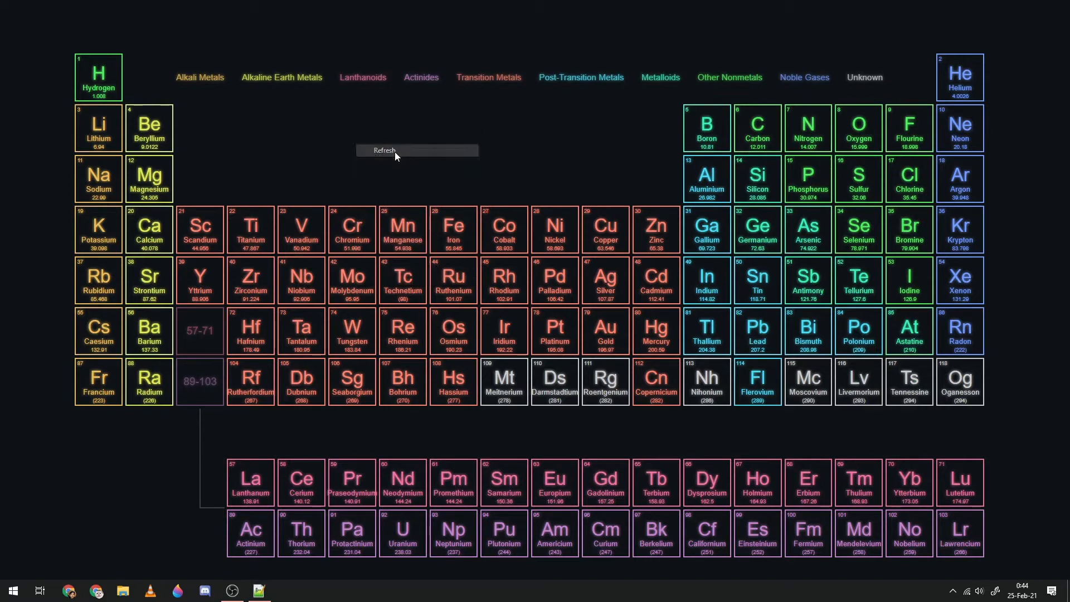
right_click(473, 173)
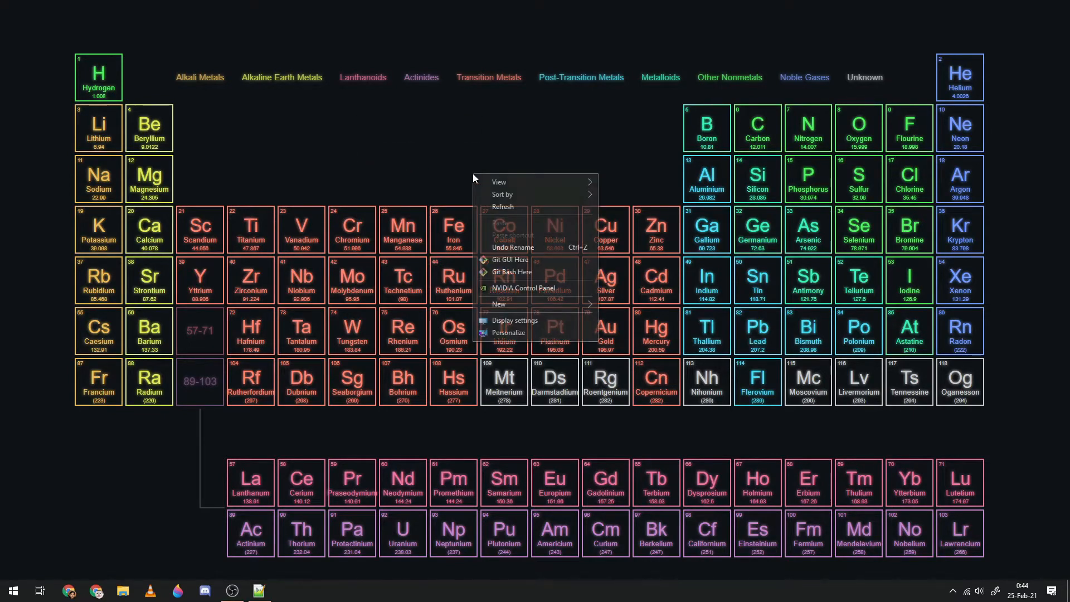
left_click(482, 203)
right_click(470, 196)
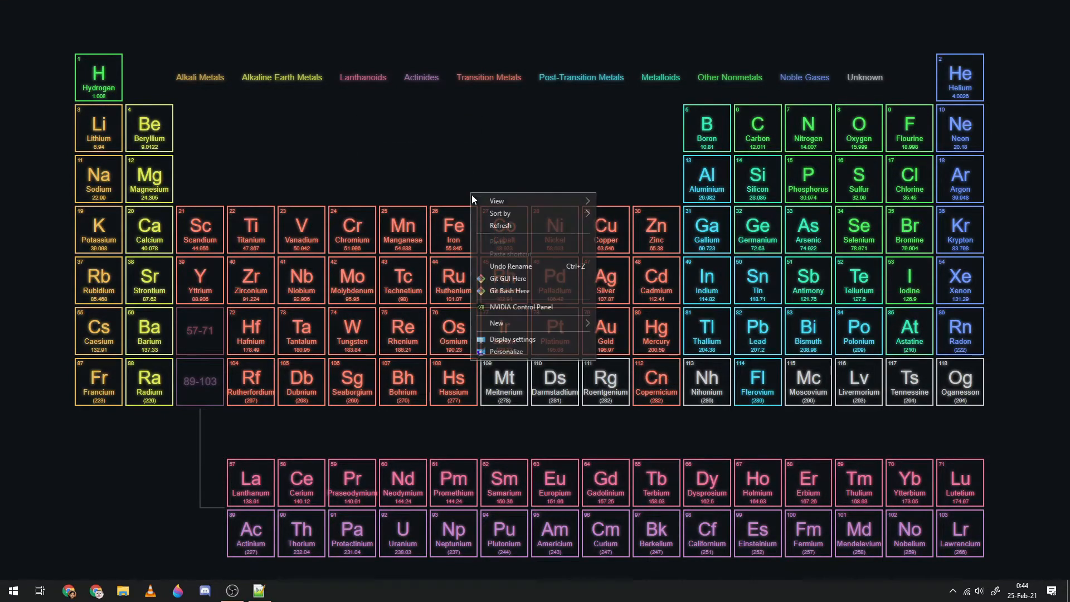
left_click(481, 224)
right_click(465, 196)
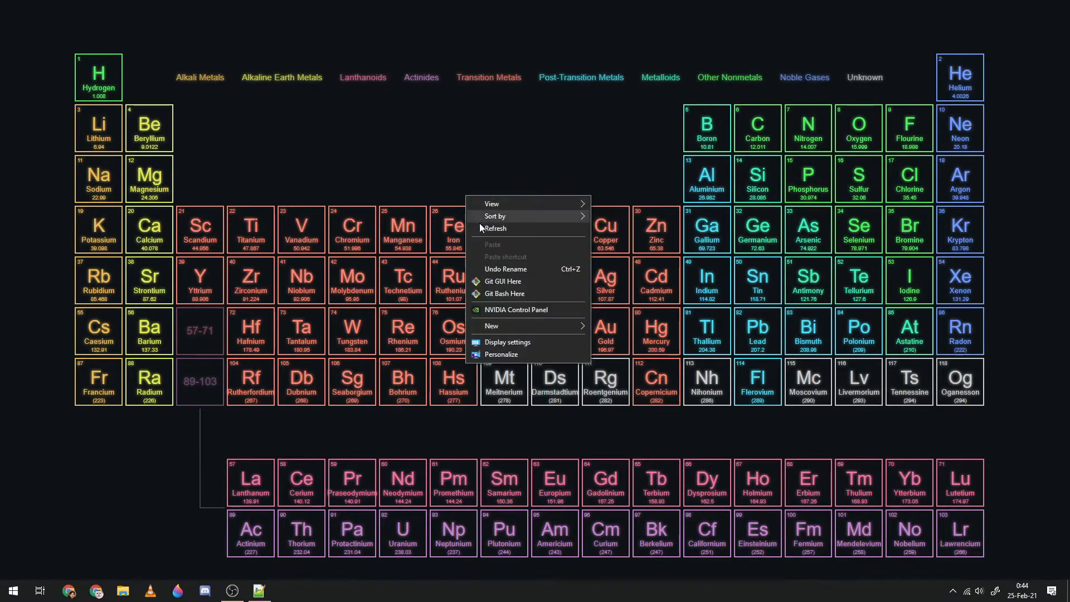
left_click(479, 222)
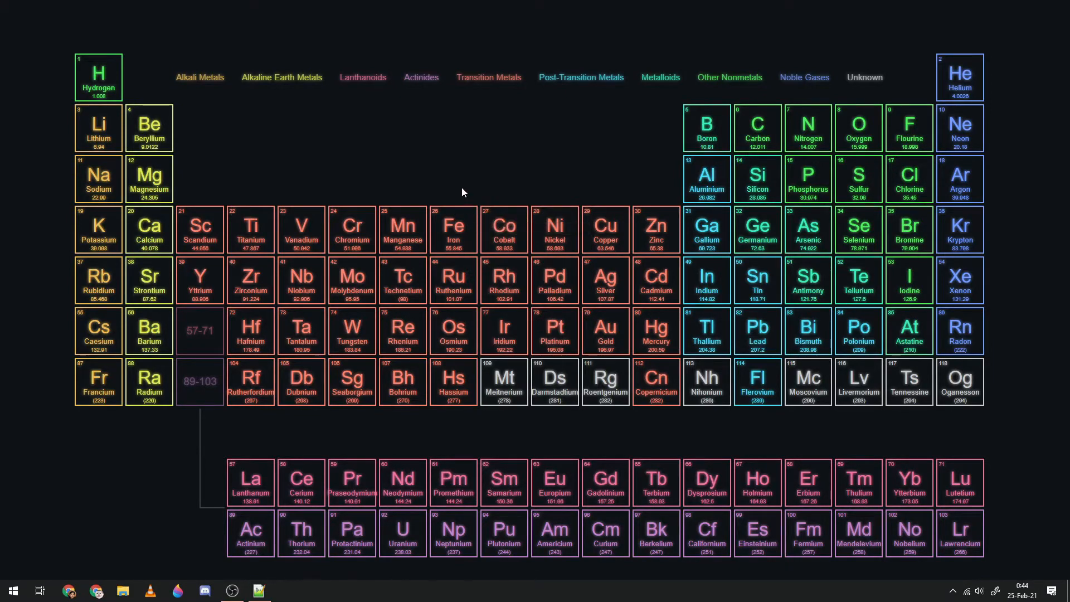
right_click(466, 198)
left_click(477, 230)
right_click(365, 200)
left_click(384, 230)
right_click(362, 199)
left_click(386, 237)
right_click(354, 150)
left_click(389, 179)
- Switch to Chrome, open the Downloads page of python.org and add a new browser tab
left_click(71, 587)
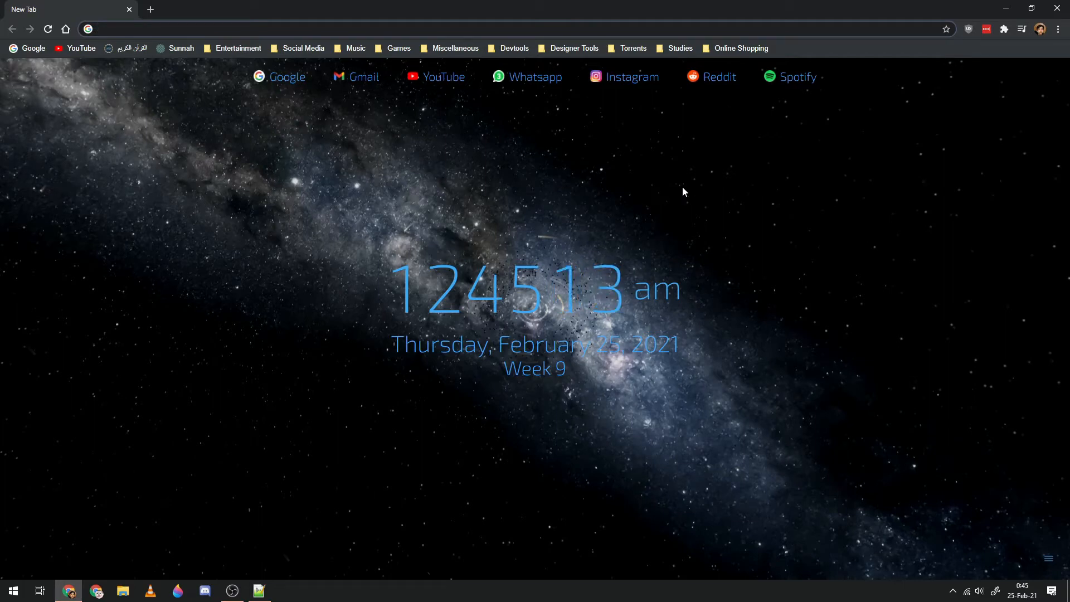
type("python.org")
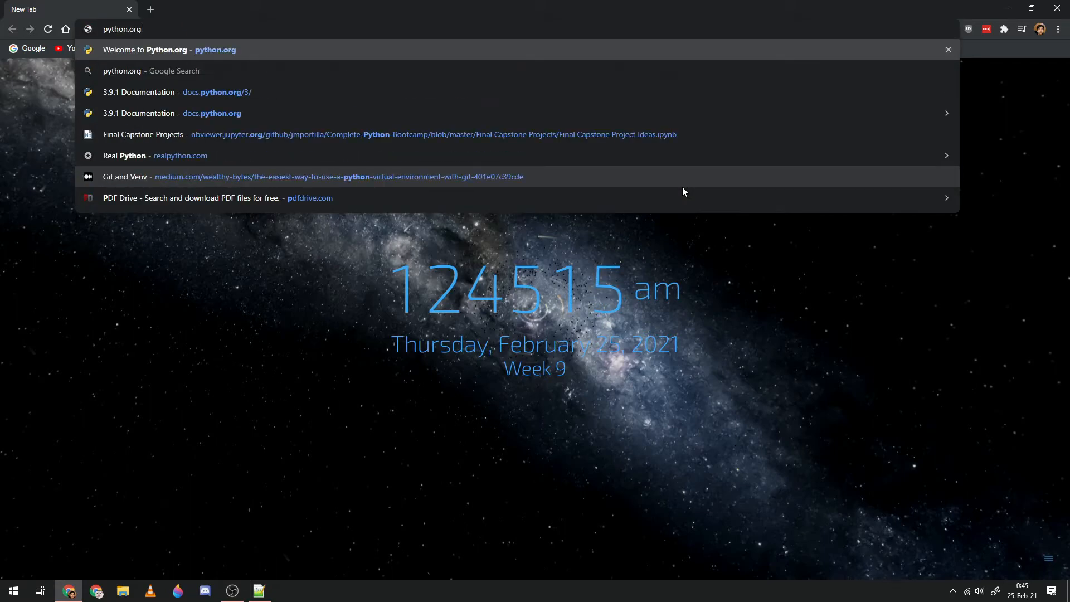
key("Return")
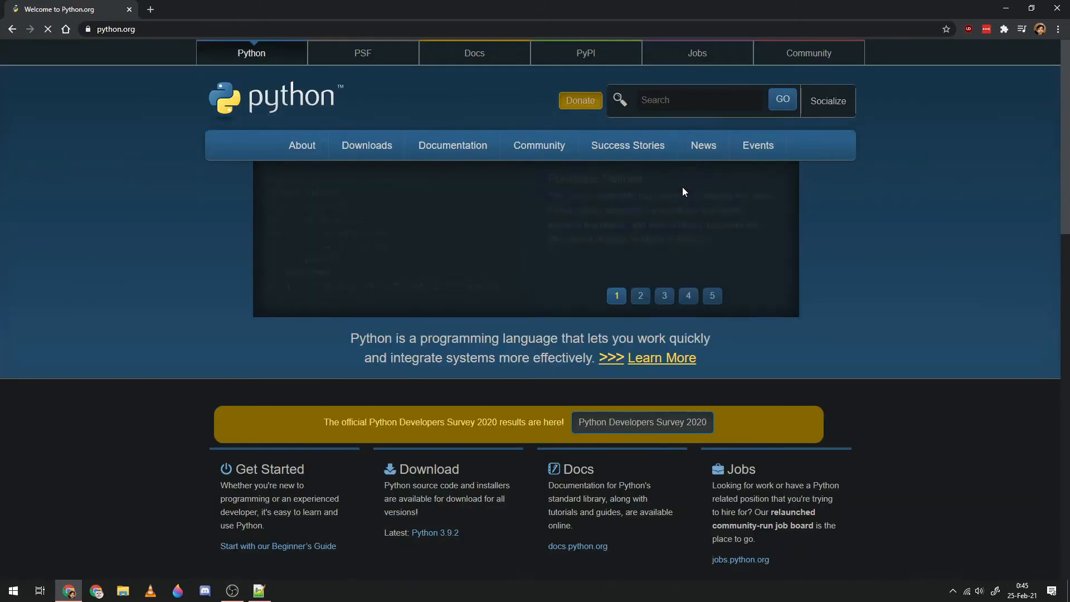
left_click(383, 154)
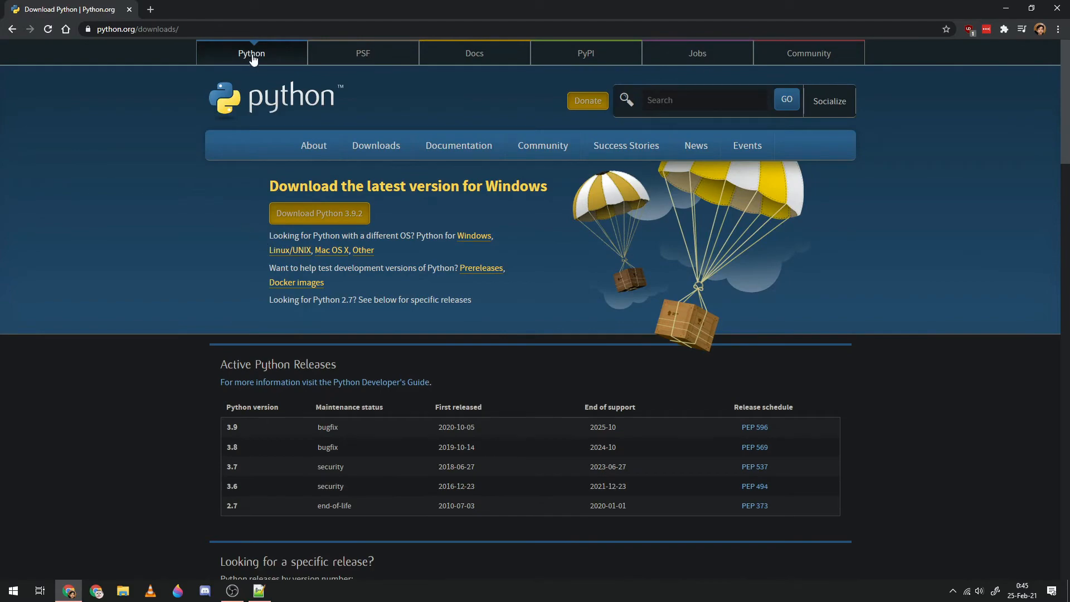
left_click(150, 10)
left_click(126, 10)
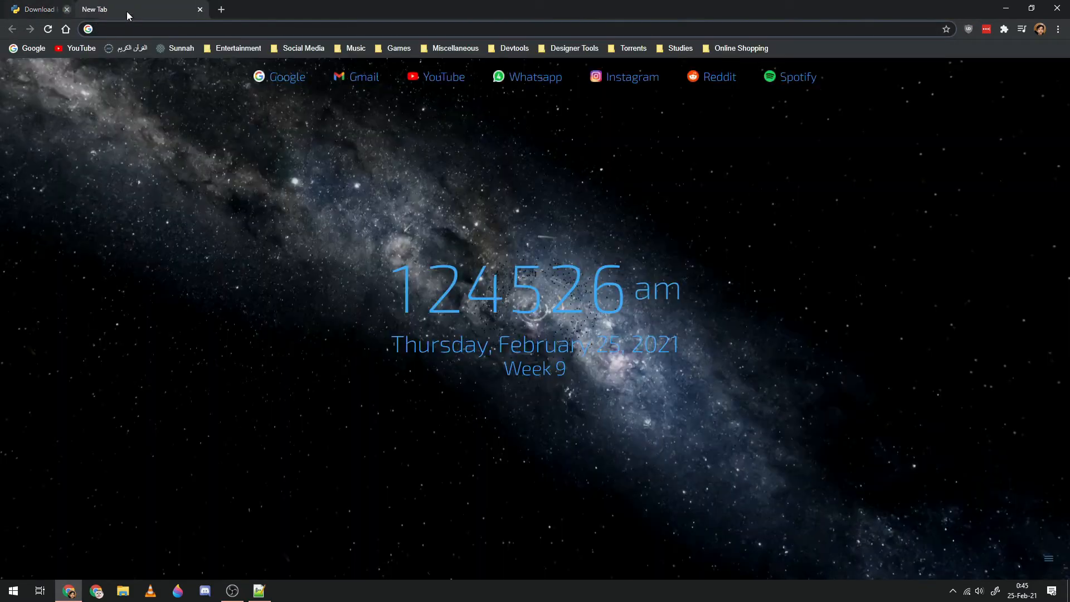
left_click_drag(368, 250, 627, 292)
left_click(706, 270)
left_click(412, 296)
left_click_drag(627, 293, 465, 305)
left_click(508, 300)
left_click(540, 307)
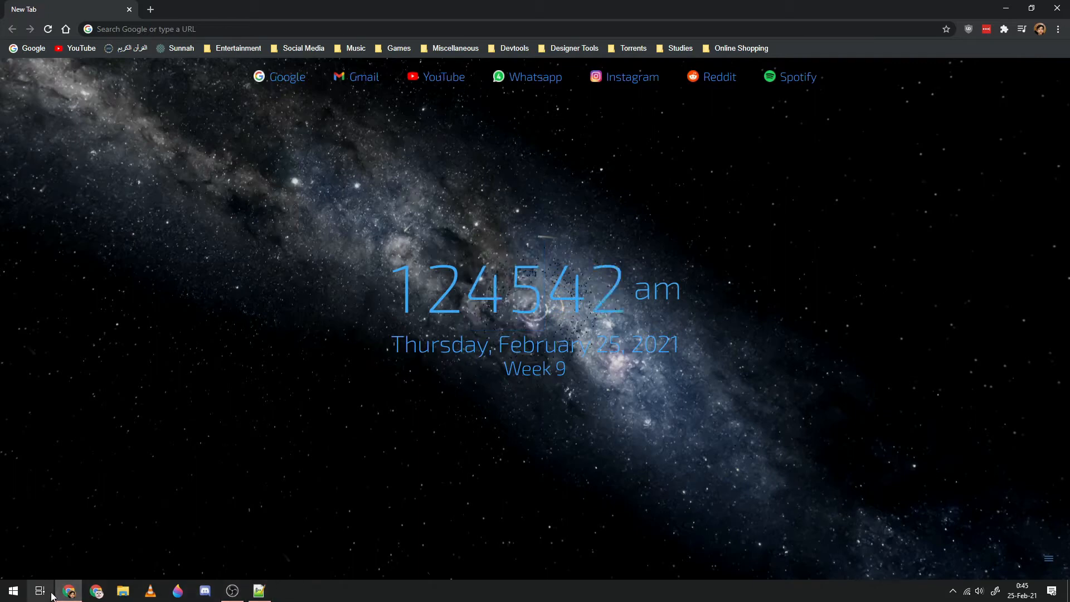
left_click(311, 28)
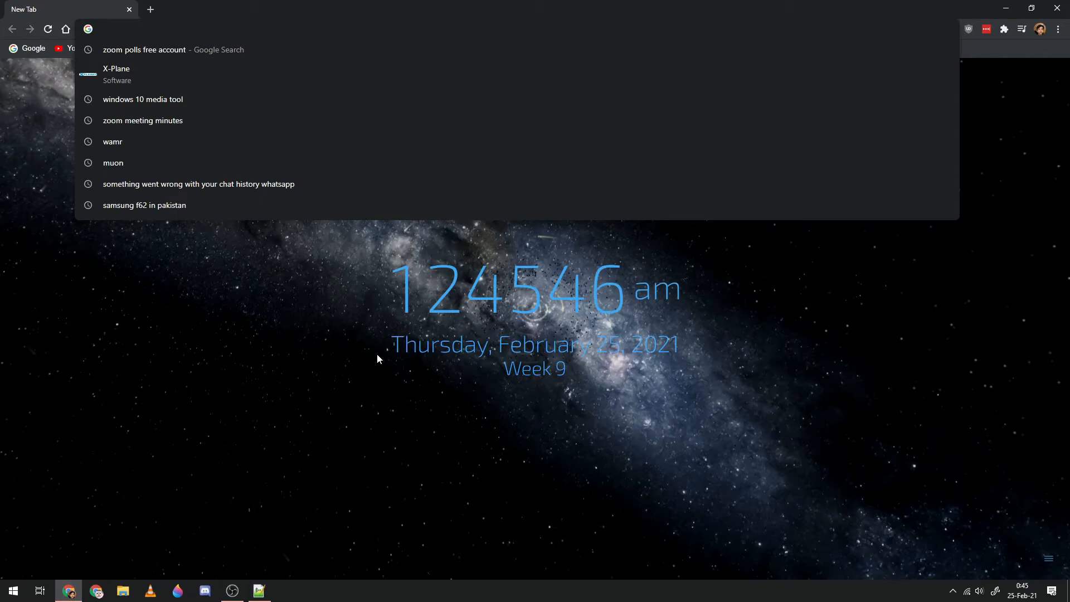
type("ana")
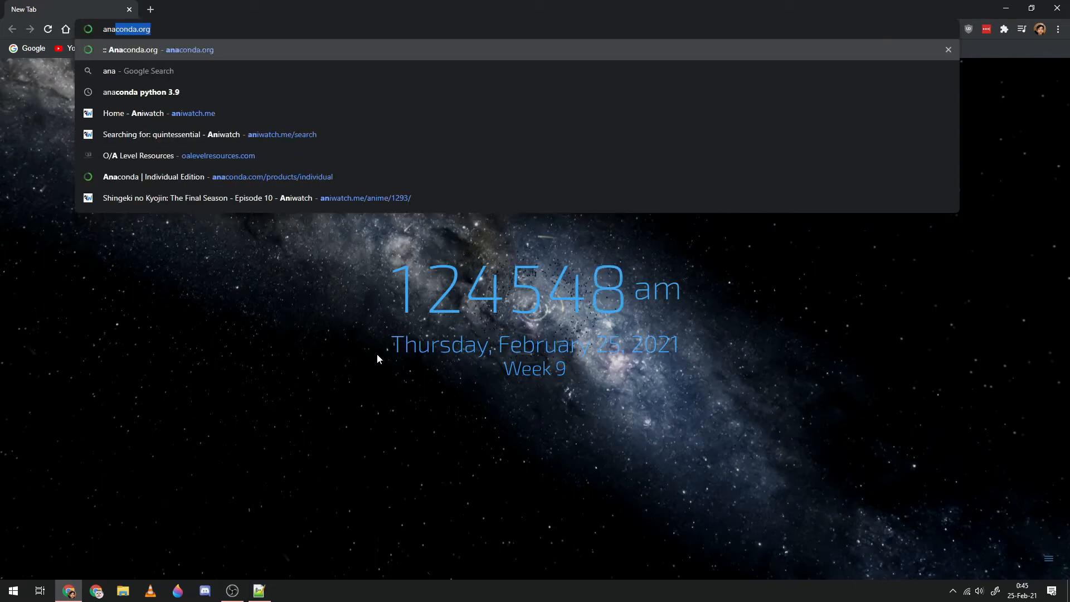
type("conda.org")
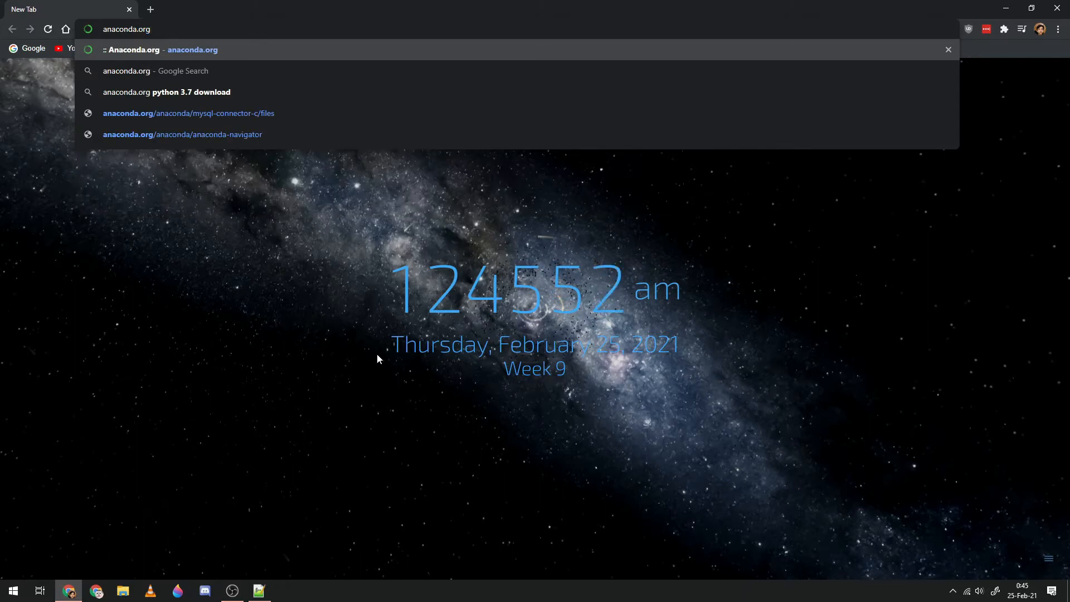
key("ctrl+a")
type("https://www.anaconda.com/products/individual")
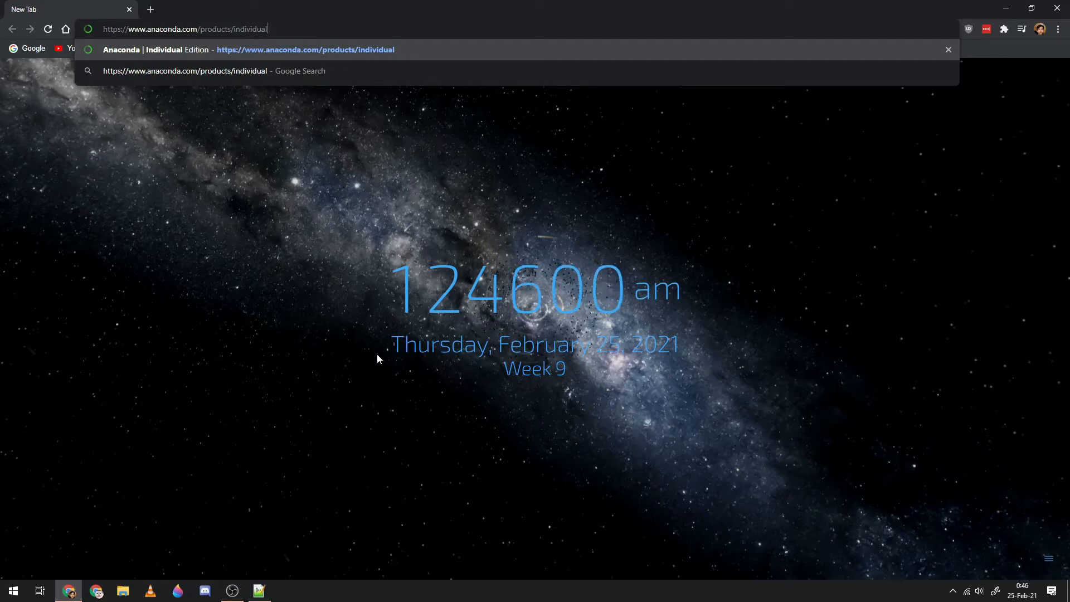
key("Return")
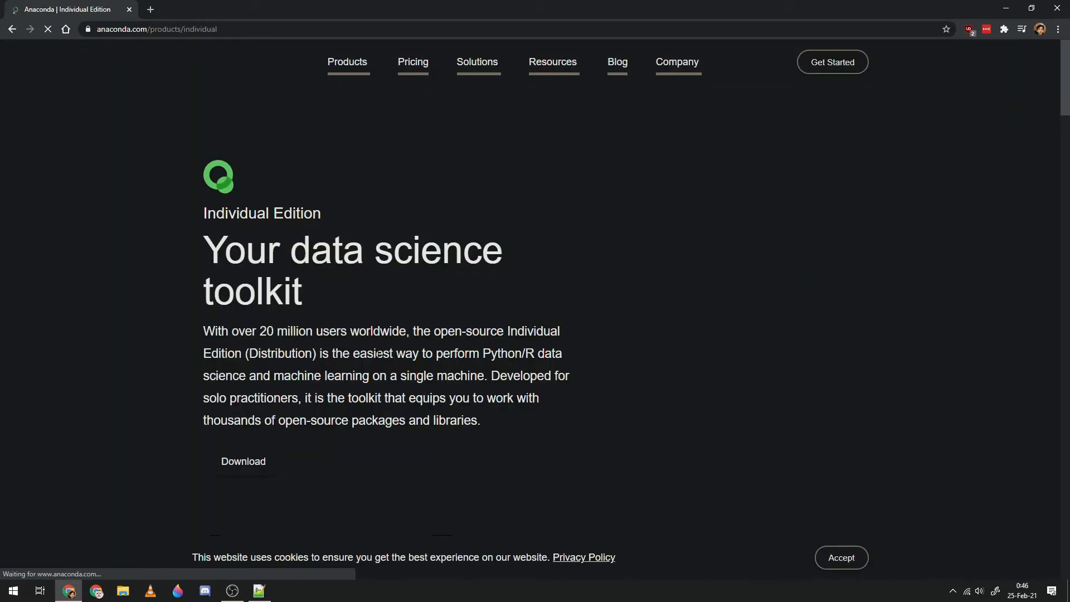
- Read the "Your data science toolkit" heading on the Anaconda Individual Edition page
left_click_drag(520, 267, 289, 251)
left_click(378, 258)
mouse_move(506, 257)
left_mouse_down()
mouse_move(290, 251)
mouse_move(512, 256)
left_mouse_up()
left_click(289, 252)
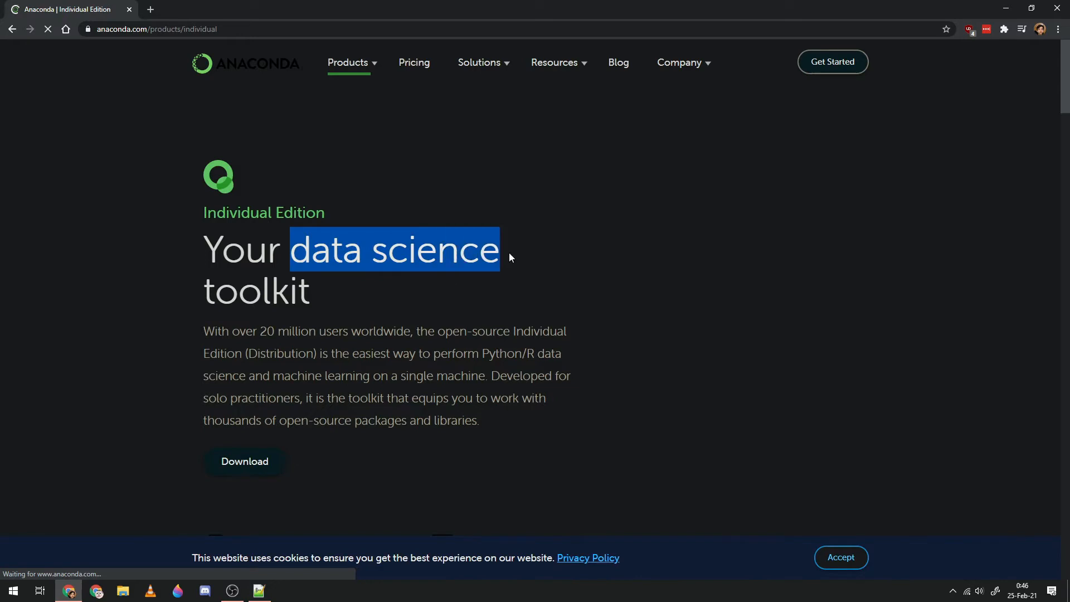
left_click(488, 252)
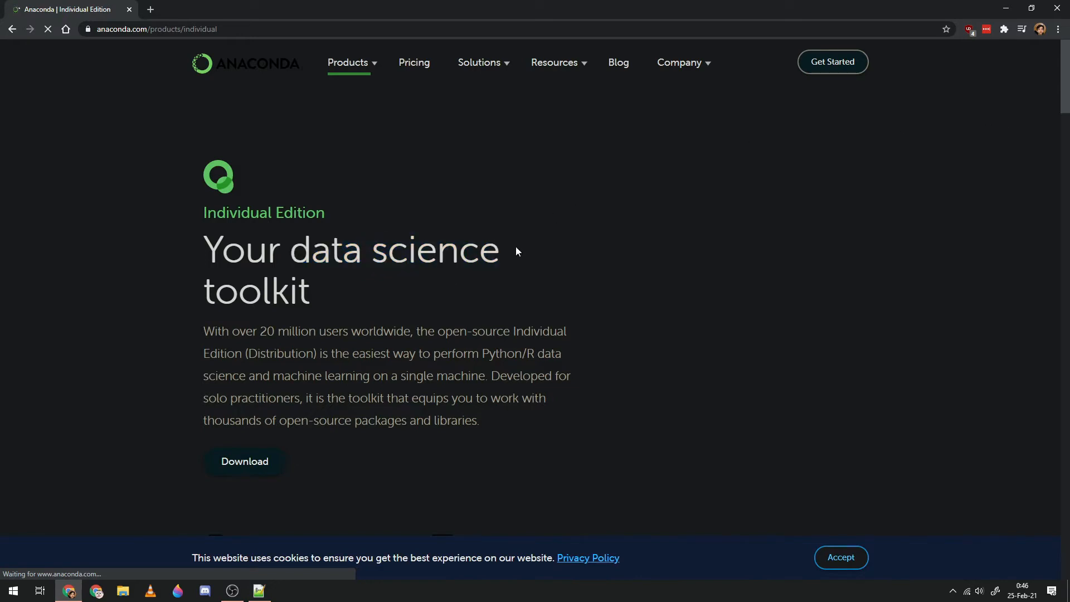
mouse_move(504, 258)
left_mouse_down()
mouse_move(289, 258)
mouse_move(502, 257)
left_mouse_up()
left_click(290, 257)
left_click(516, 259)
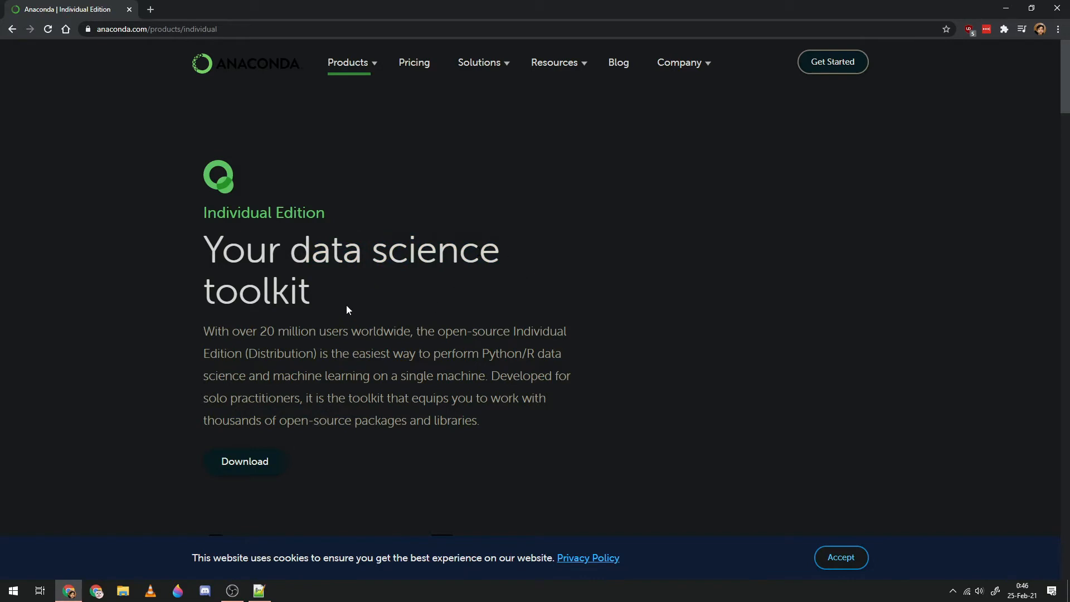
scroll(346, 306, "down", 2)
scroll(346, 306, "up", 2)
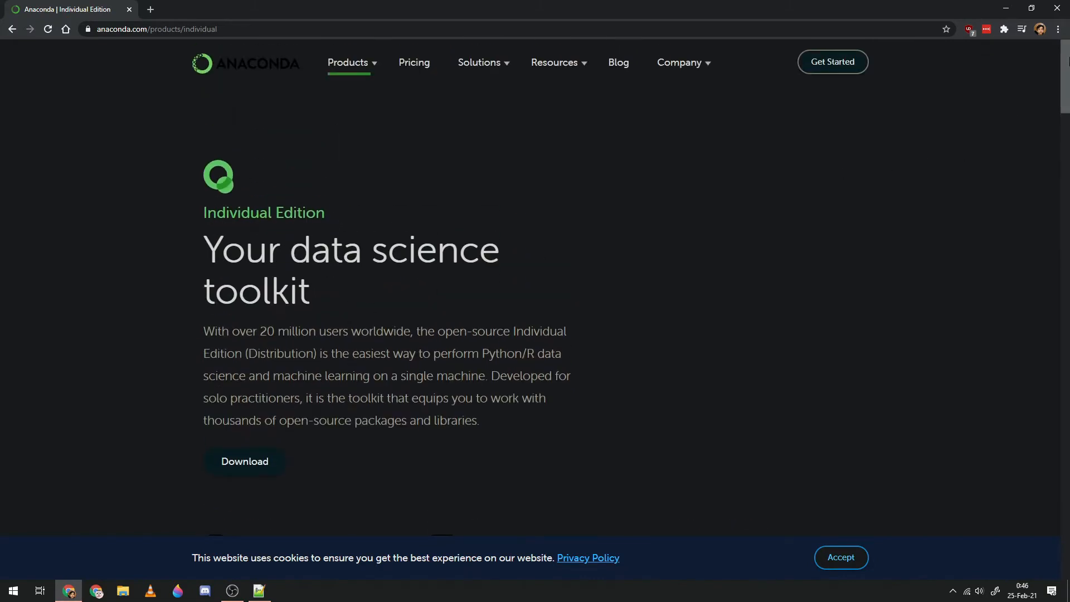
left_click_drag(507, 239, 289, 251)
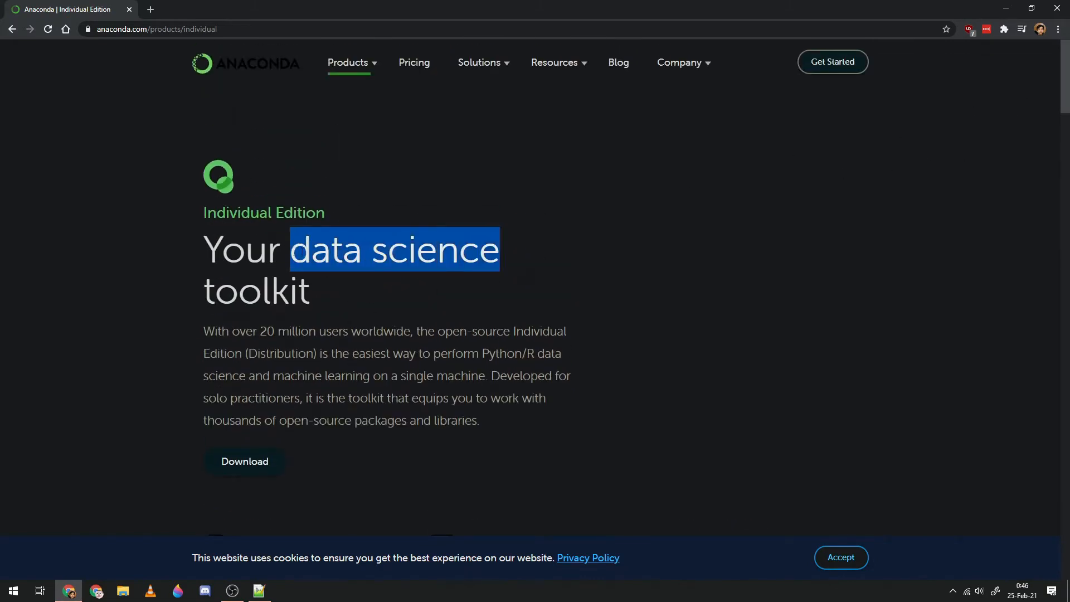
left_click(289, 251)
left_click_drag(200, 249, 205, 272)
left_click(311, 296)
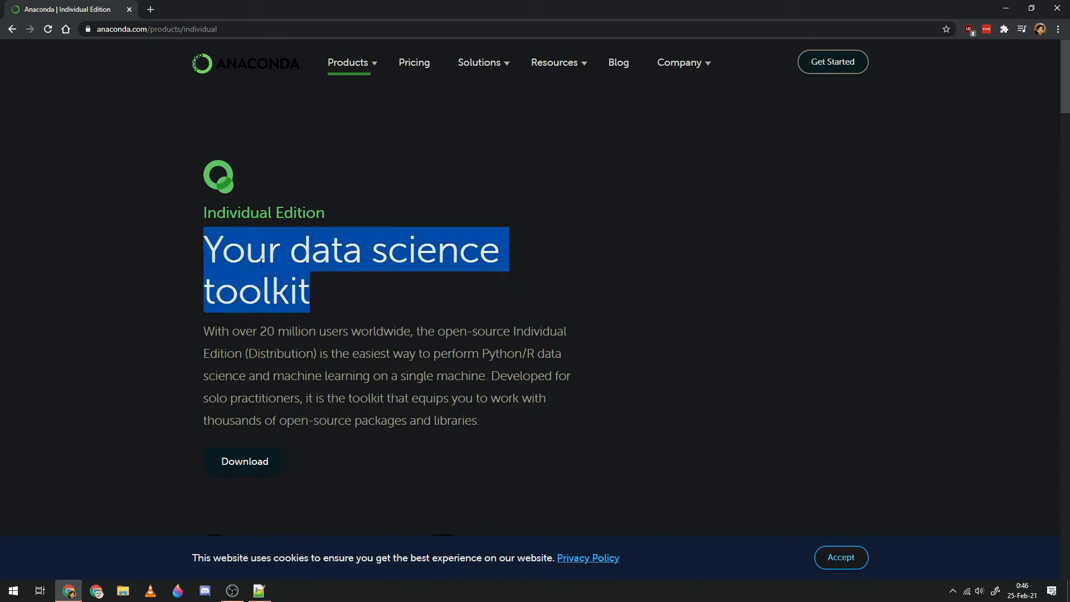
left_click(205, 272)
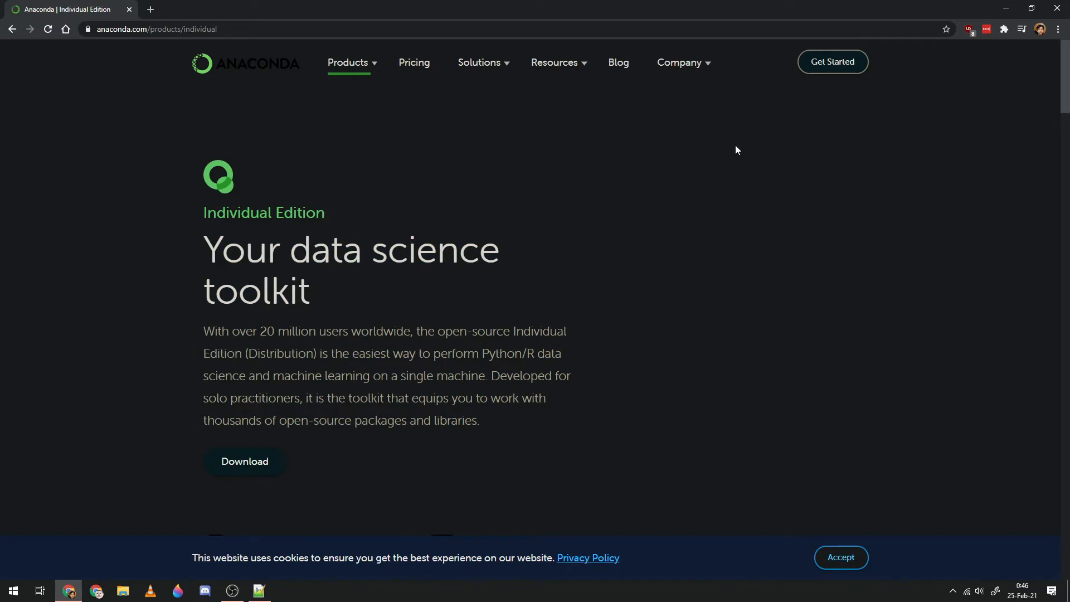
left_click_drag(307, 286, 202, 260)
left_click(312, 253)
- Start downloading the Windows 64-Bit Graphical Installer for Python 3.8 from the Anaconda Installers section
left_click_drag(1068, 96, 1042, 478)
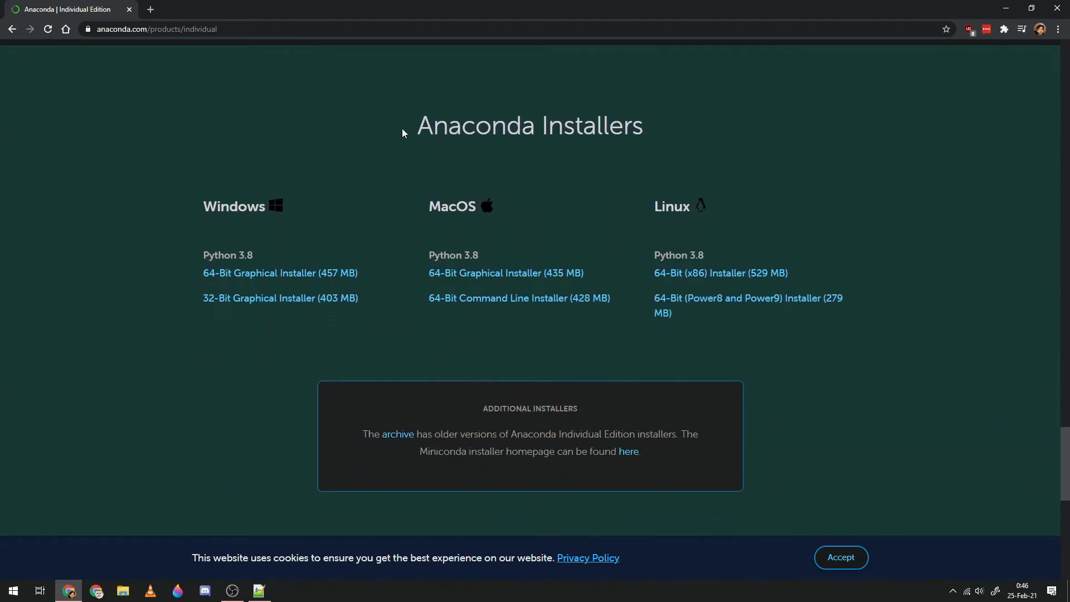
left_click_drag(402, 134, 647, 139)
left_click(176, 128)
left_click(257, 277)
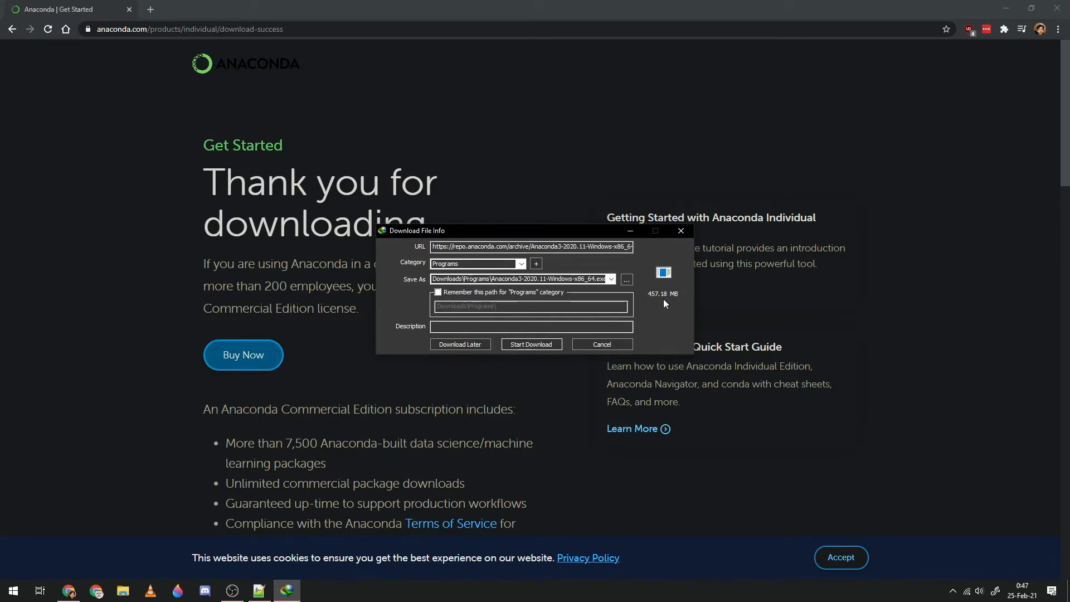
left_click(524, 350)
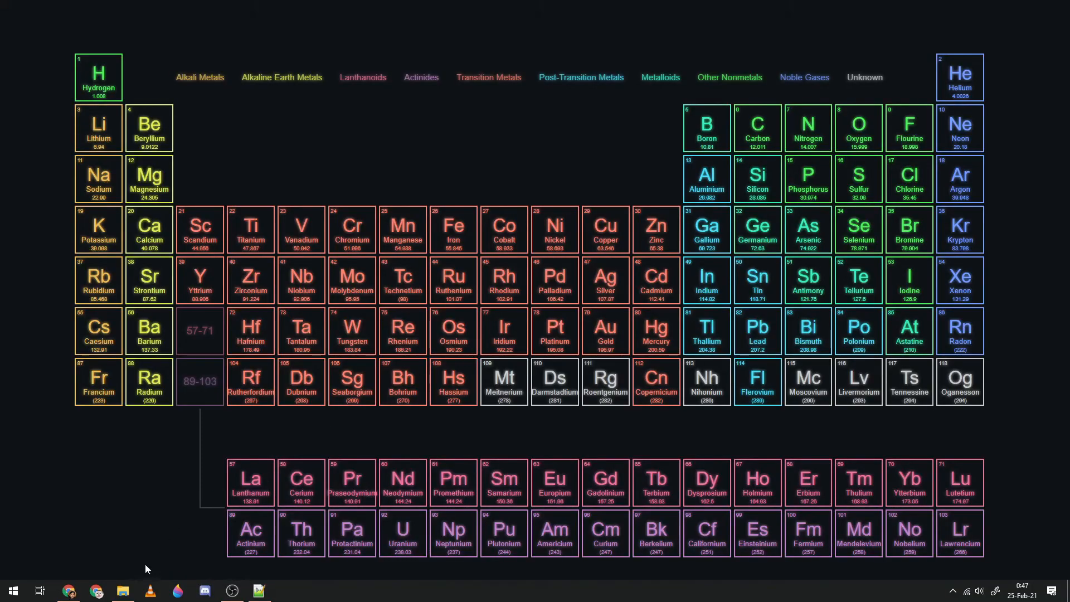
- Switch to File Explorer and run Anaconda3-2020.07-Windows-x86_64.exe from the Programs folder in Downloads
mouse_move(119, 595)
left_click(121, 595)
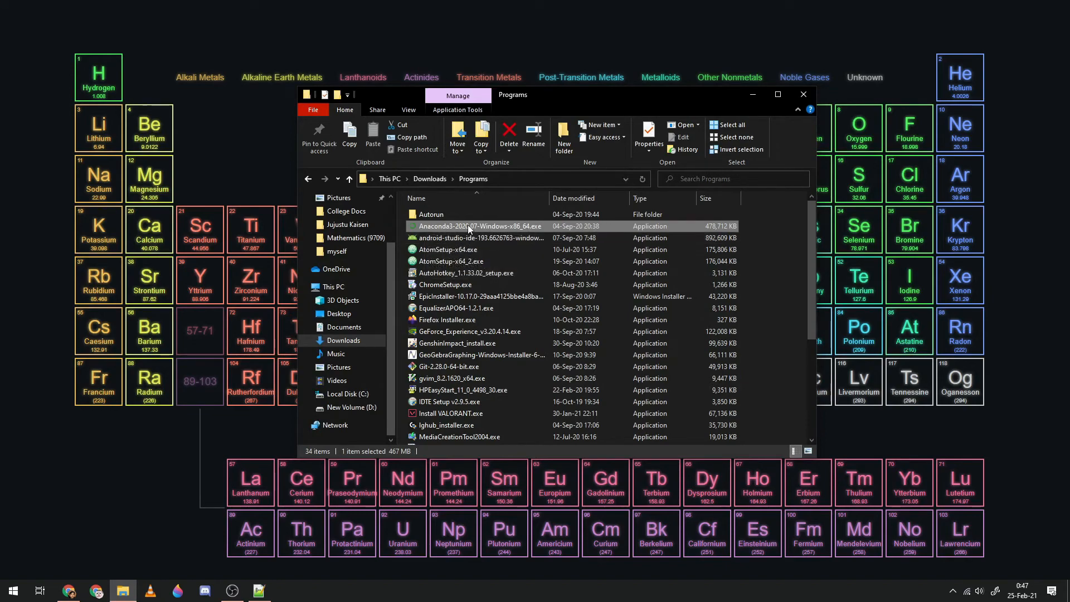
double_click(468, 227)
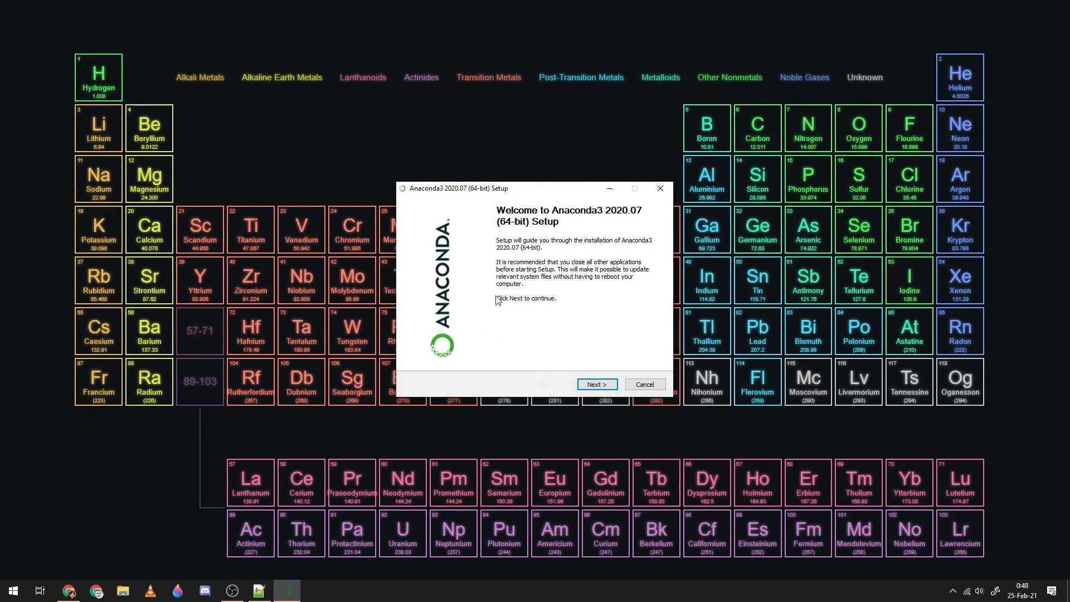
- Accept the Anaconda3 license agreement and choose to install for Just Me
left_click(591, 384)
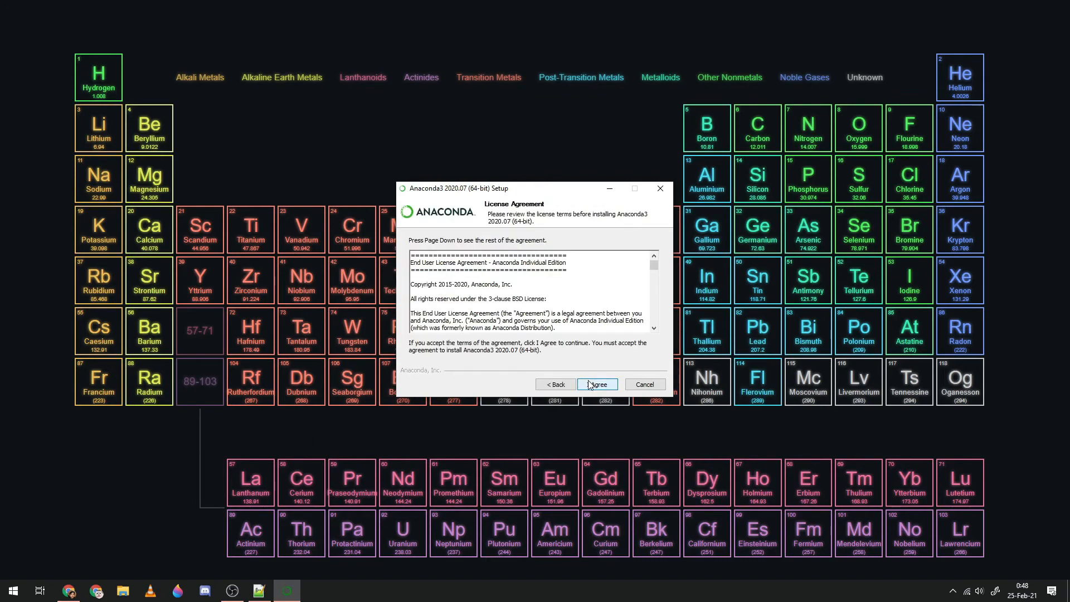
left_click(591, 384)
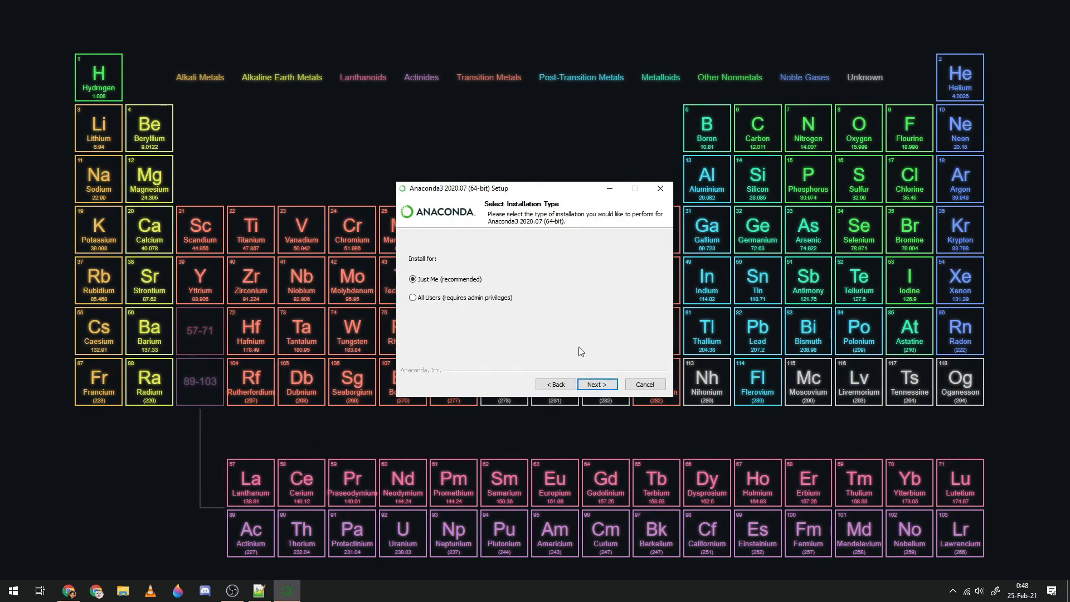
left_click(591, 385)
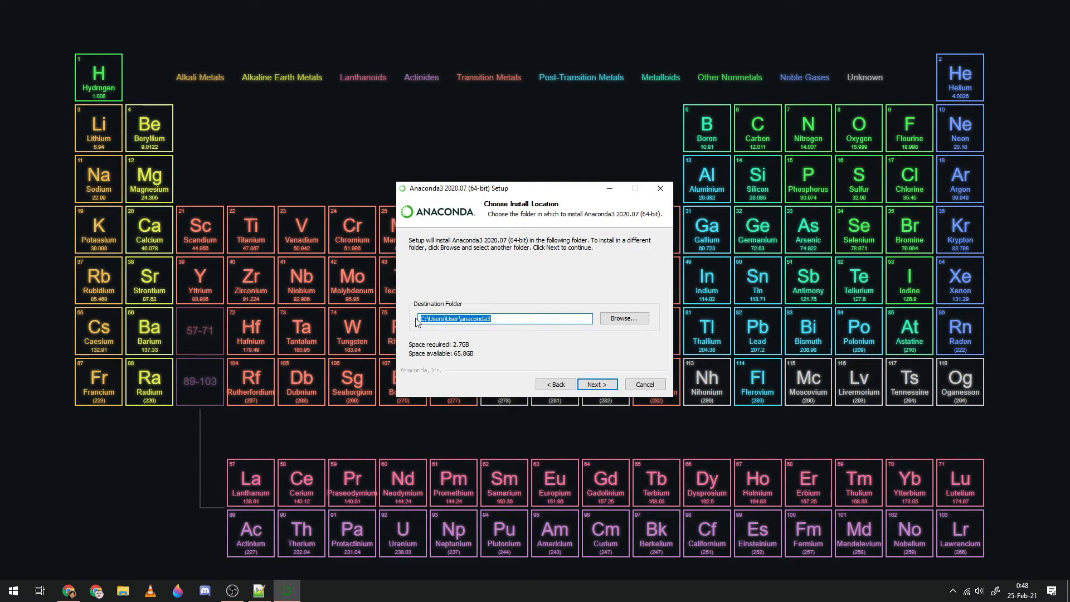
- Set the installation's destination folder to C:\Users\User\anaconda4 and continue to the advanced installation options
left_click(596, 384)
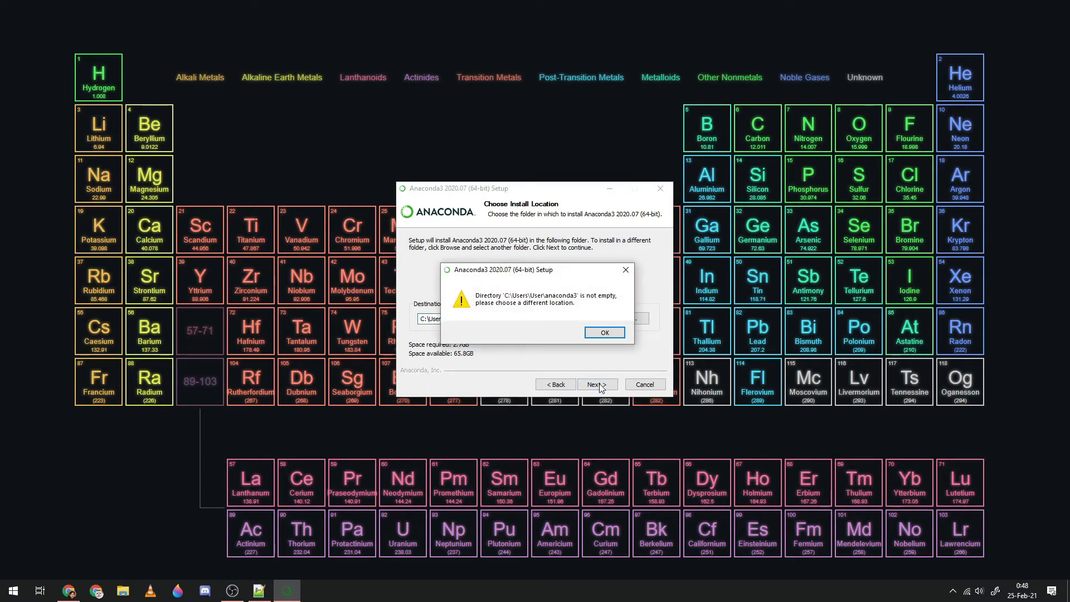
left_click(603, 333)
left_click(495, 319)
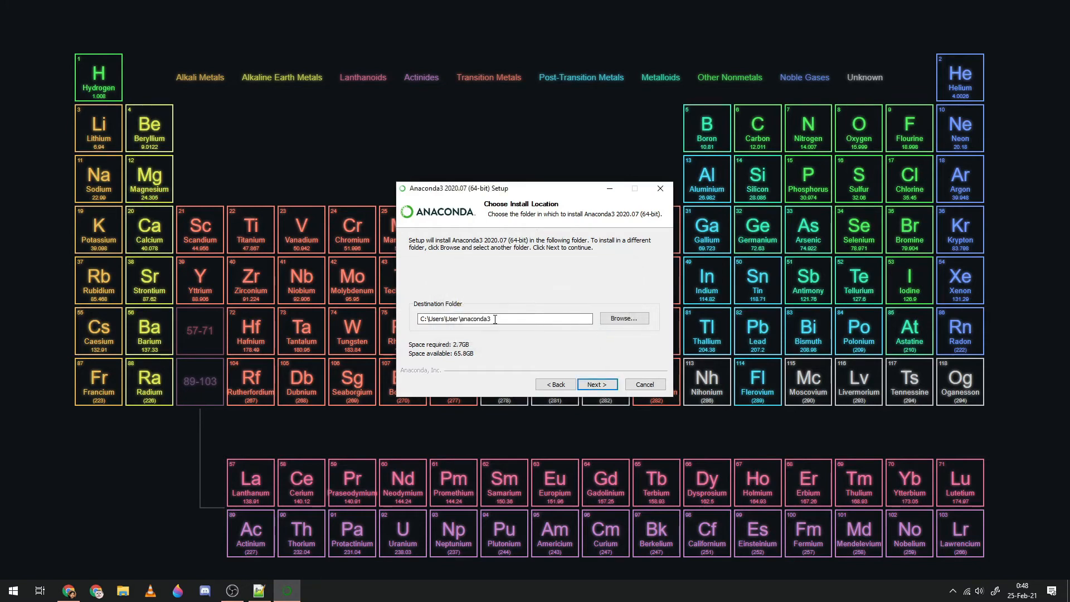
left_click_drag(496, 320, 462, 321)
left_click(496, 320)
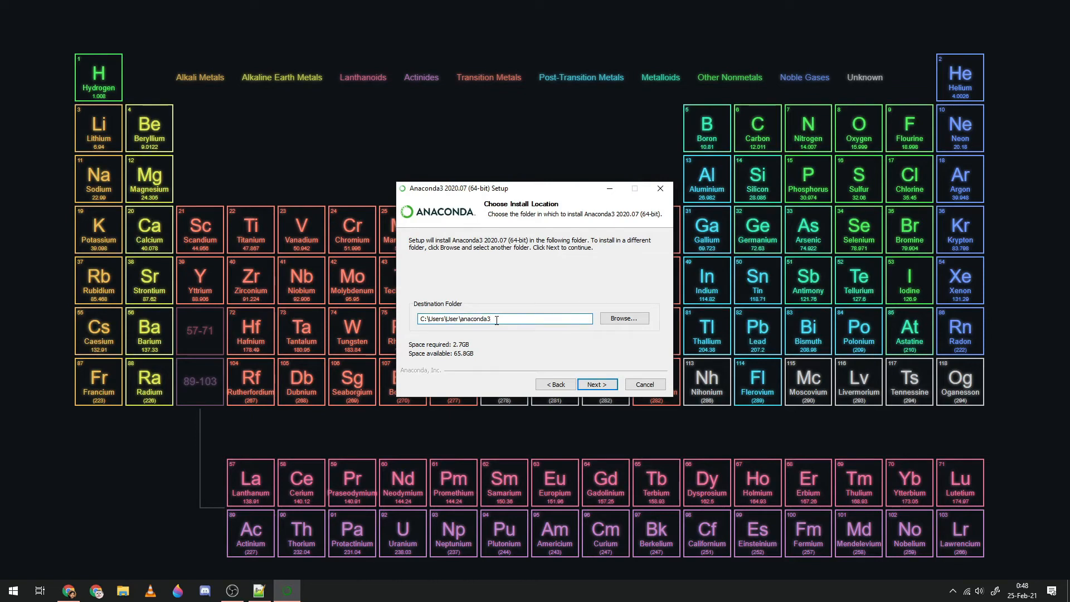
key("BackSpace")
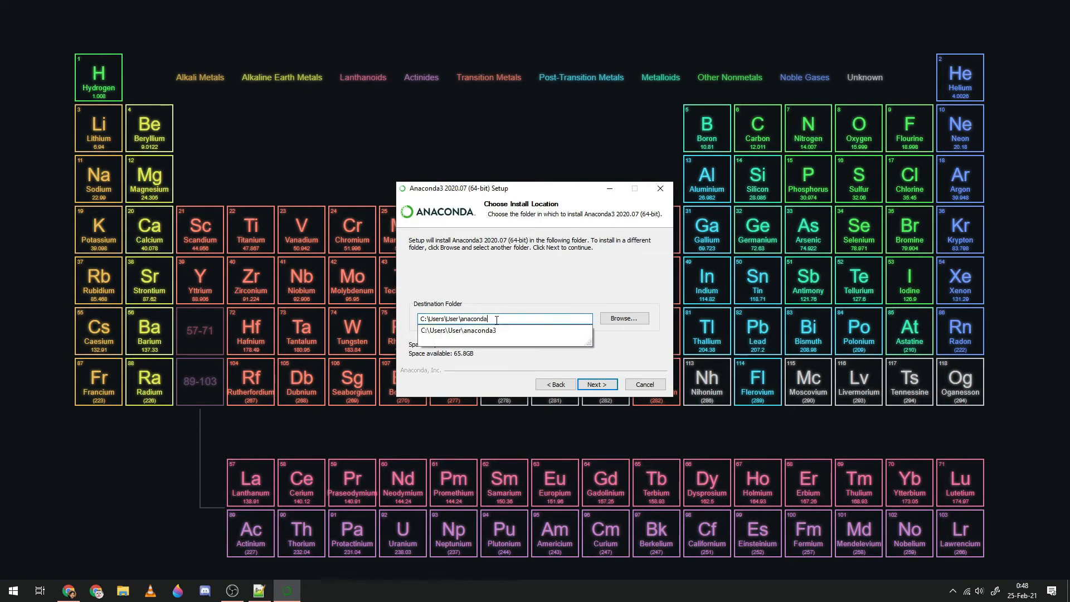
type("4")
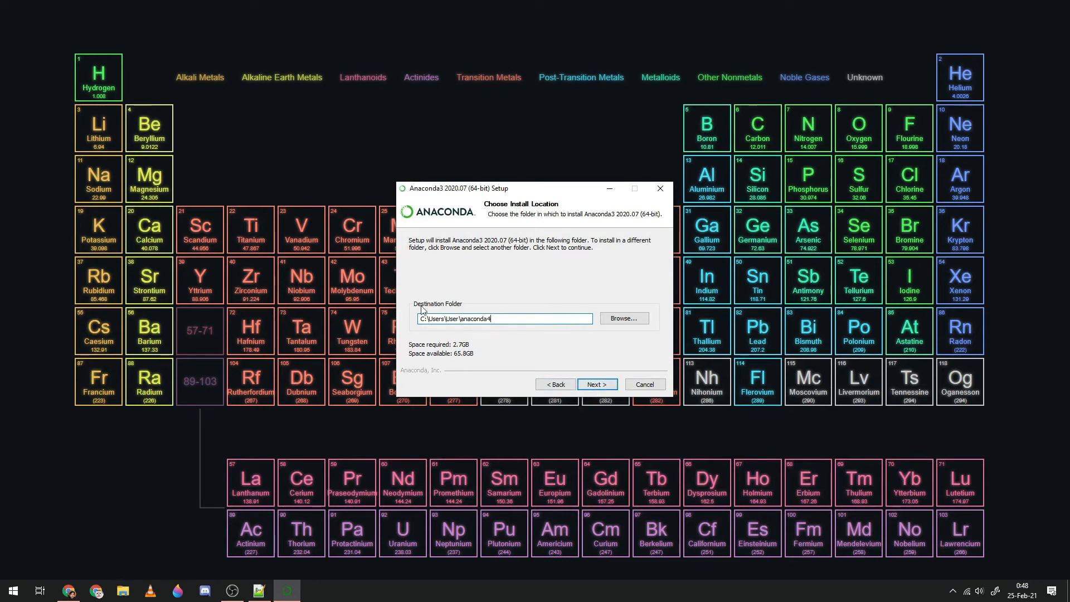
left_click(605, 384)
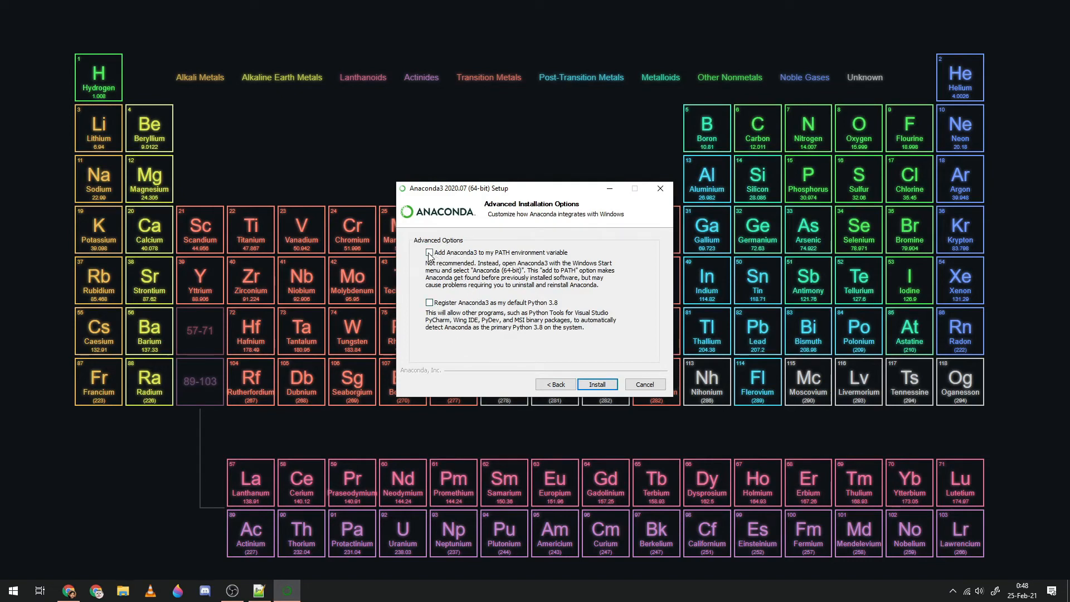
- Enable adding Anaconda3 to the PATH environment variable, and try to register it as the default Python 3.8
left_click(429, 303)
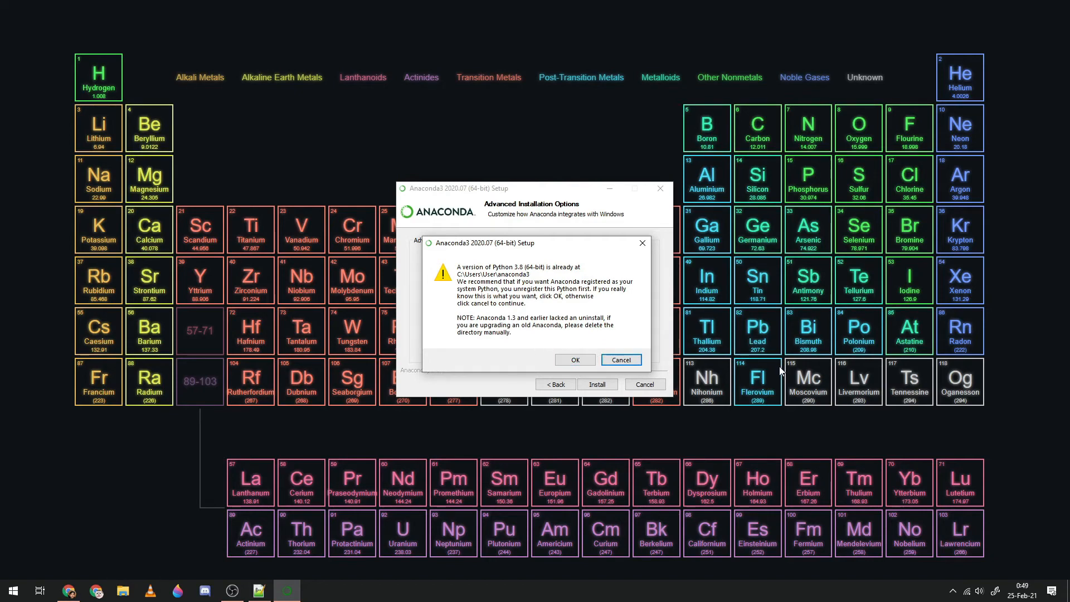
right_click(730, 226)
left_click(550, 279)
left_click(616, 359)
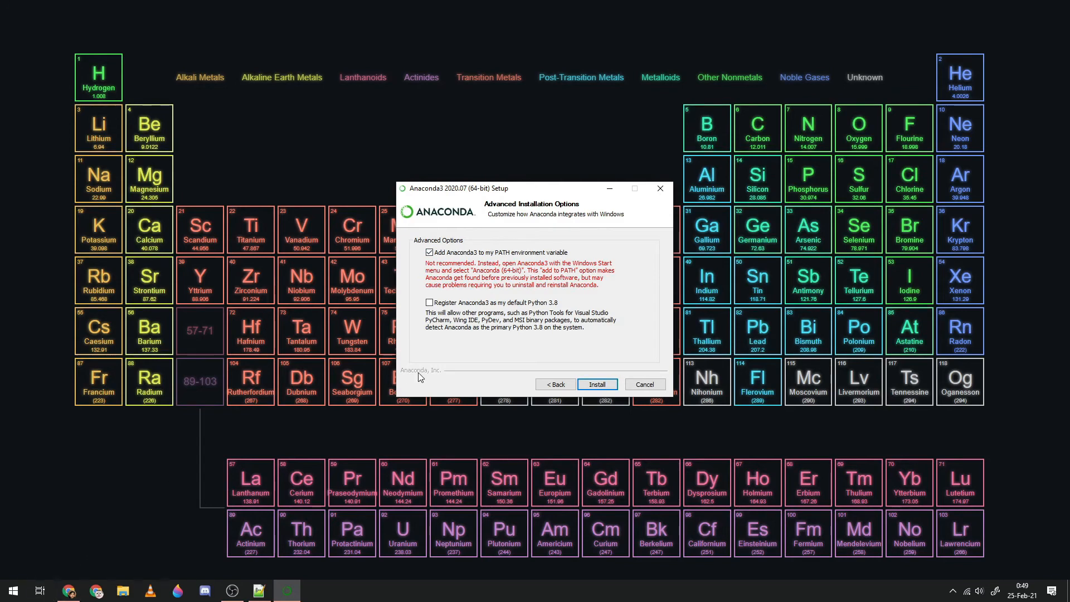
- Open a Command Prompt and start the Python interpreter to check which Python is already installed
key("super+r")
type("cmd")
key("Return")
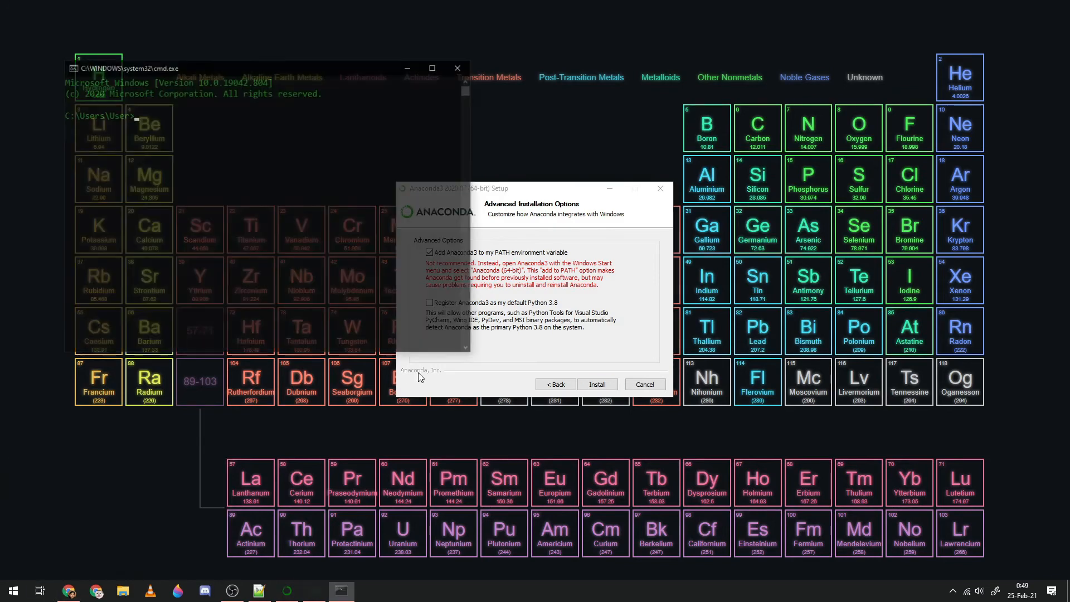
type("python")
key("Return")
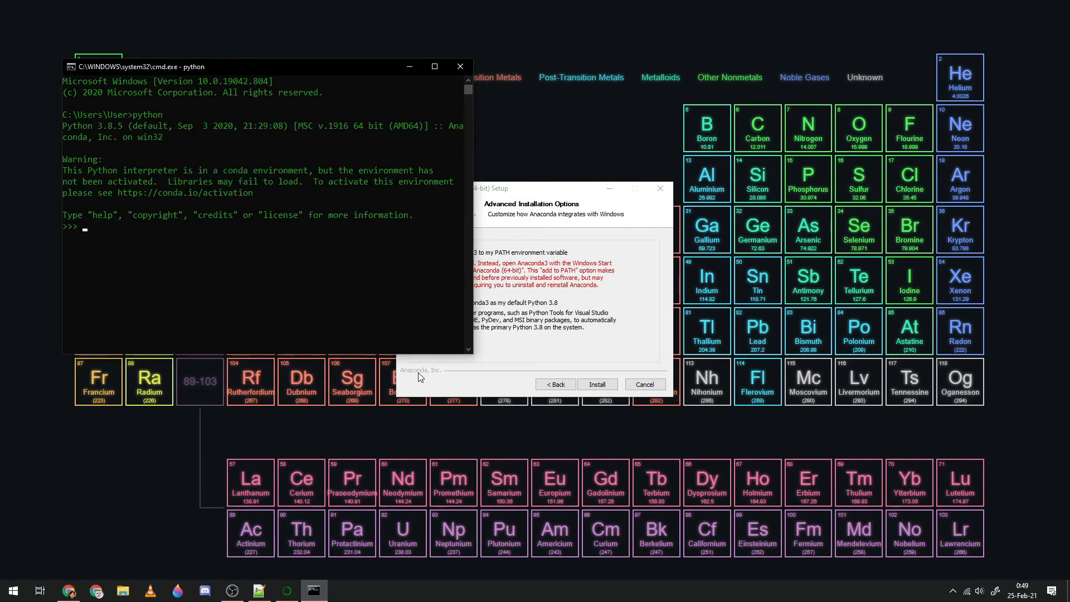
- Quit the Python interpreter with quit() and close the Command Prompt with exit
type("quit*(")
type("()")
key("Return")
type("exit")
key("Return")
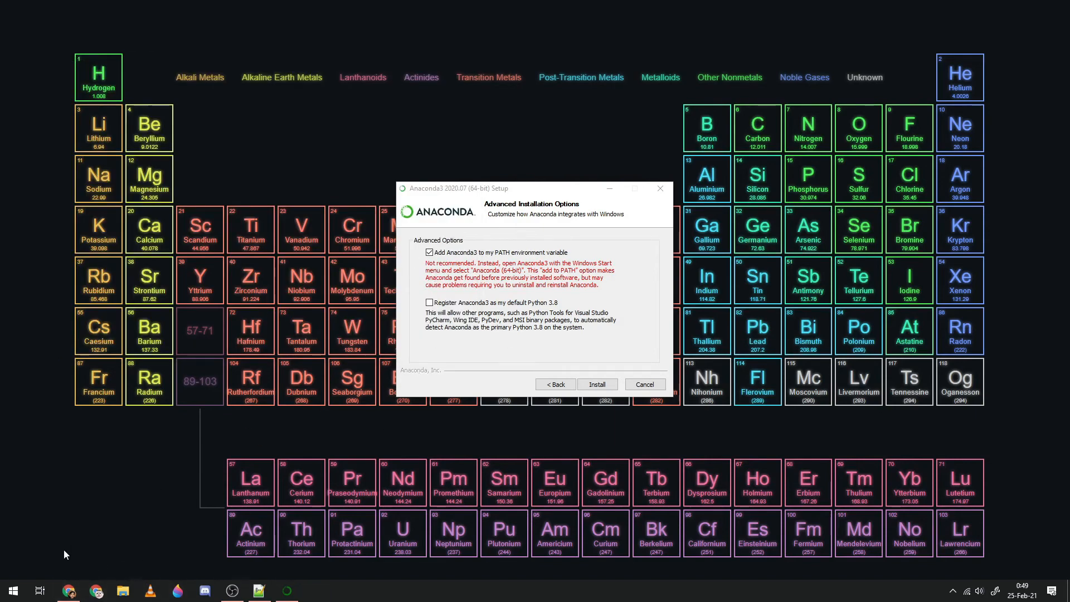
- Try again to register Anaconda3 as the default Python 3.8 in the advanced options
right_click(127, 260)
left_click(163, 295)
left_click(429, 303)
left_click(609, 357)
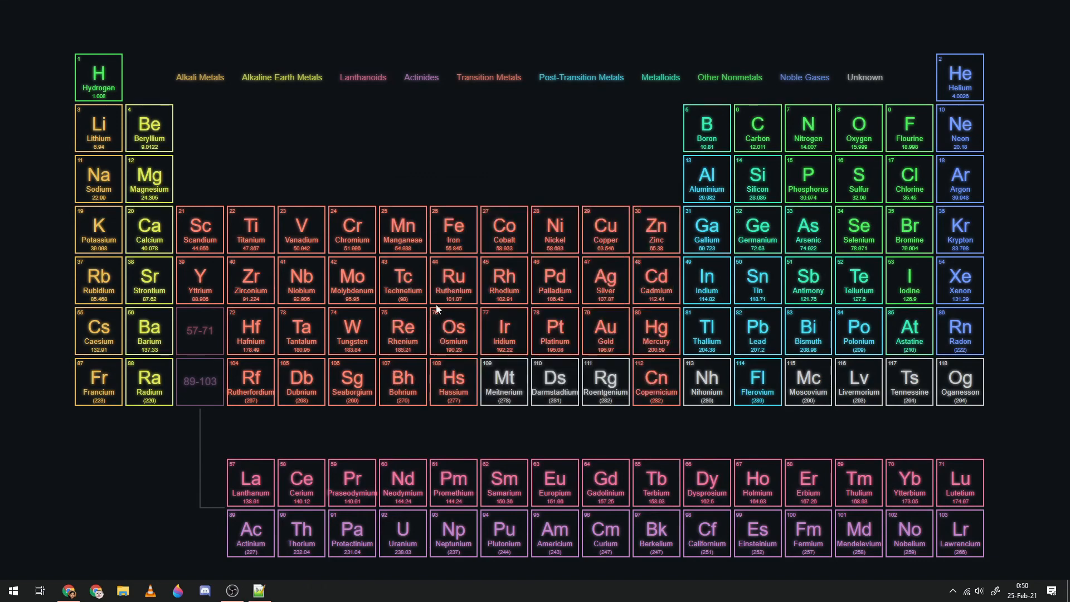
right_click(446, 224)
left_click(469, 252)
- Open a new Command Prompt and start the Python interpreter
key("super+r")
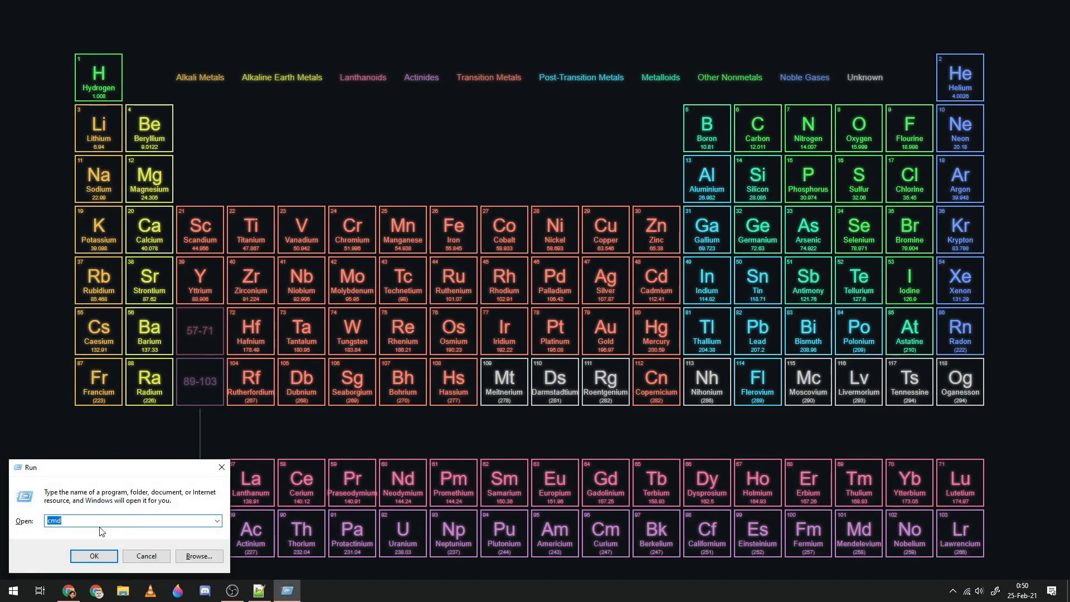
type("cmd")
key("Return")
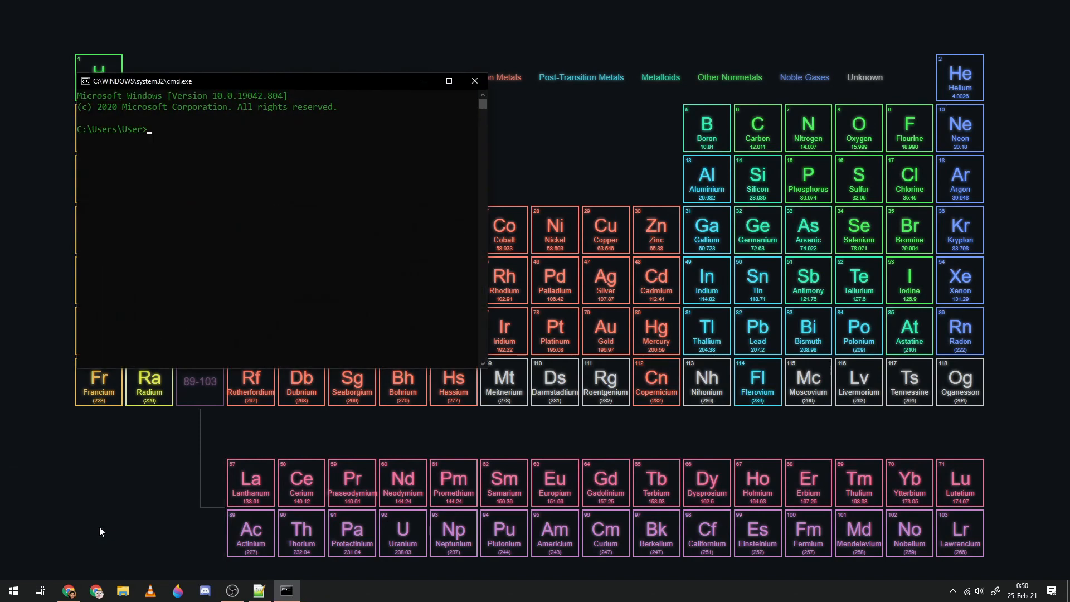
type("python")
key("Return")
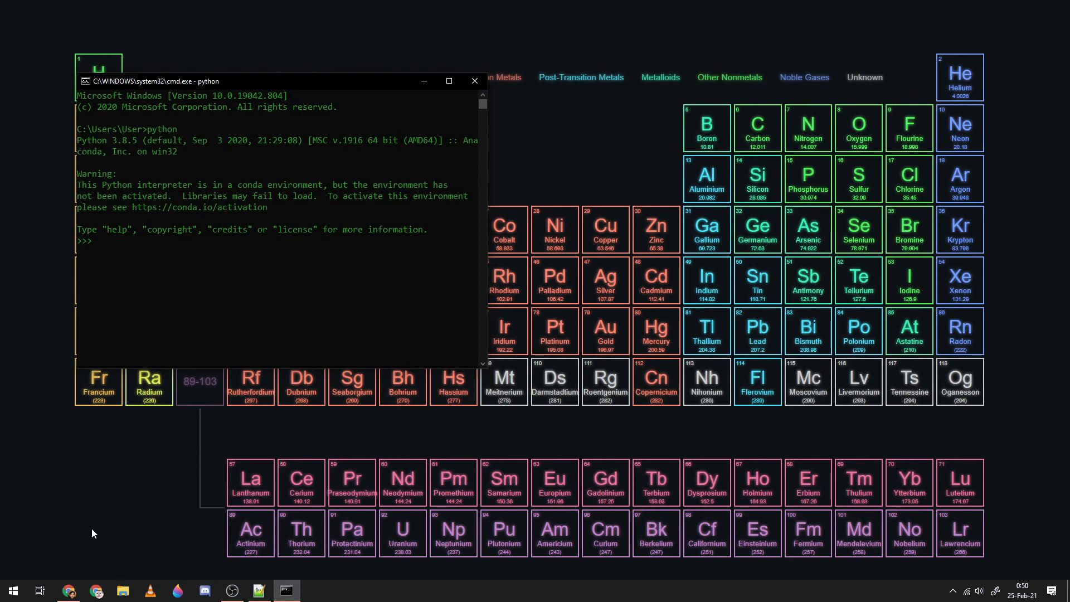
- Run print("Hello World") in the Python interpreter
type("print")
type("(\"Hello World\")")
key("Return")
- Quit the Python interpreter with quit() and check the installed version with python --version
type("q")
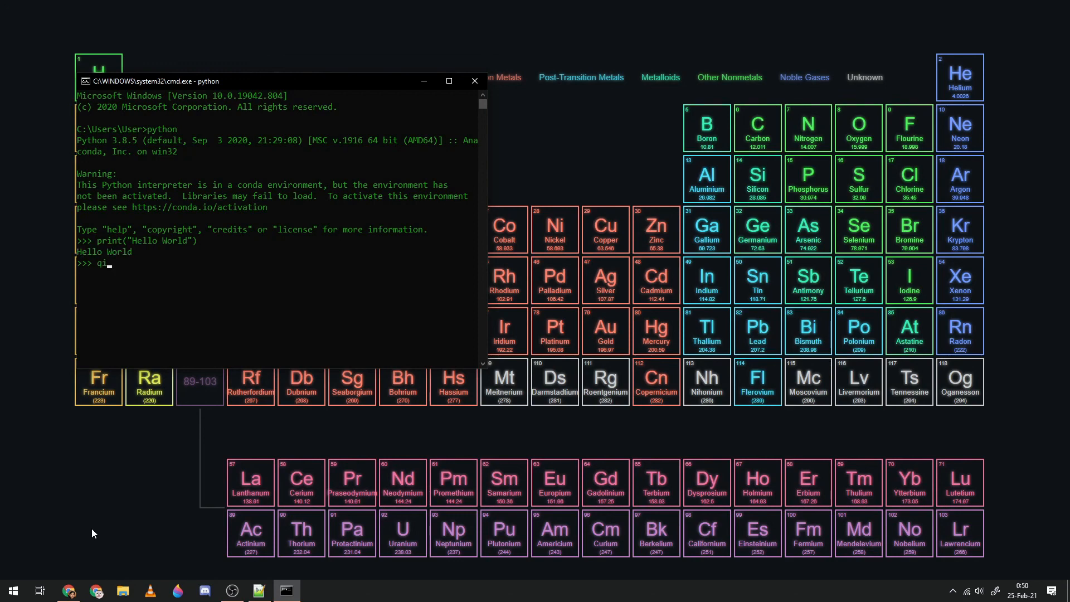
type("uit()")
key("Return")
type("python --version")
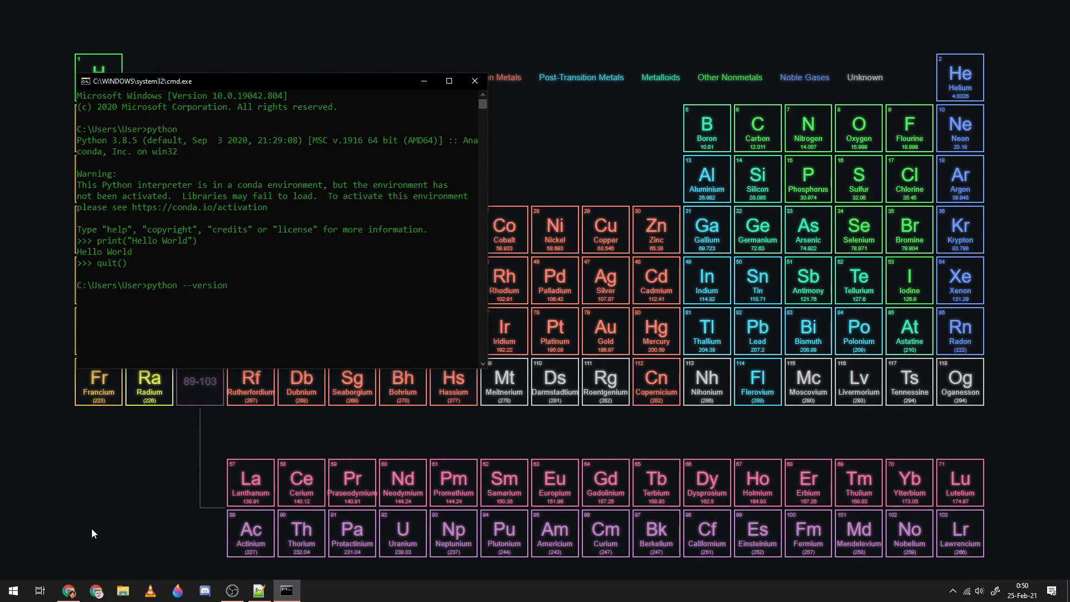
key("Return")
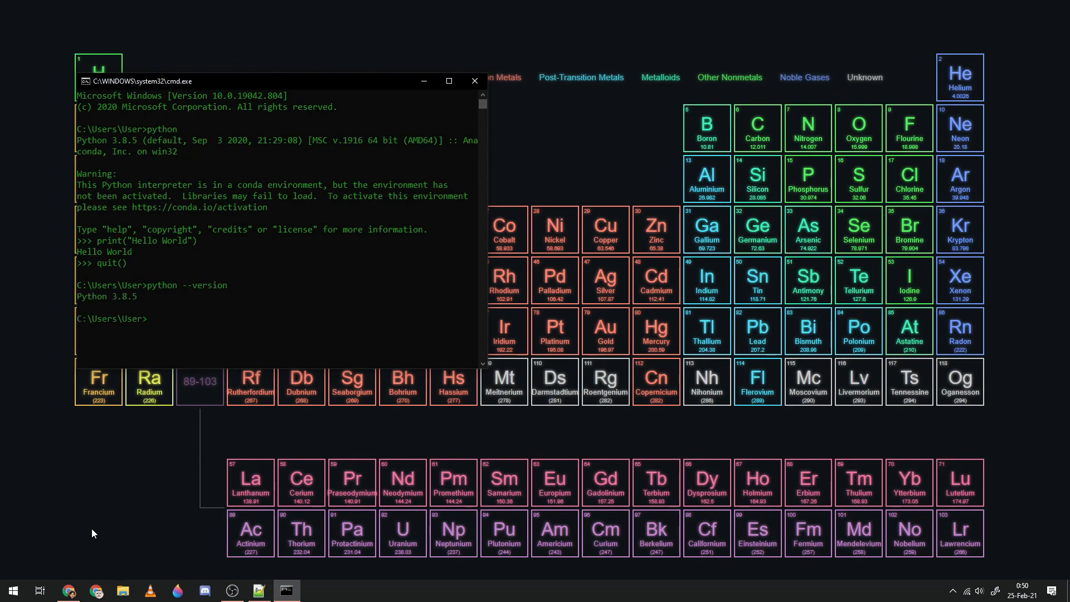